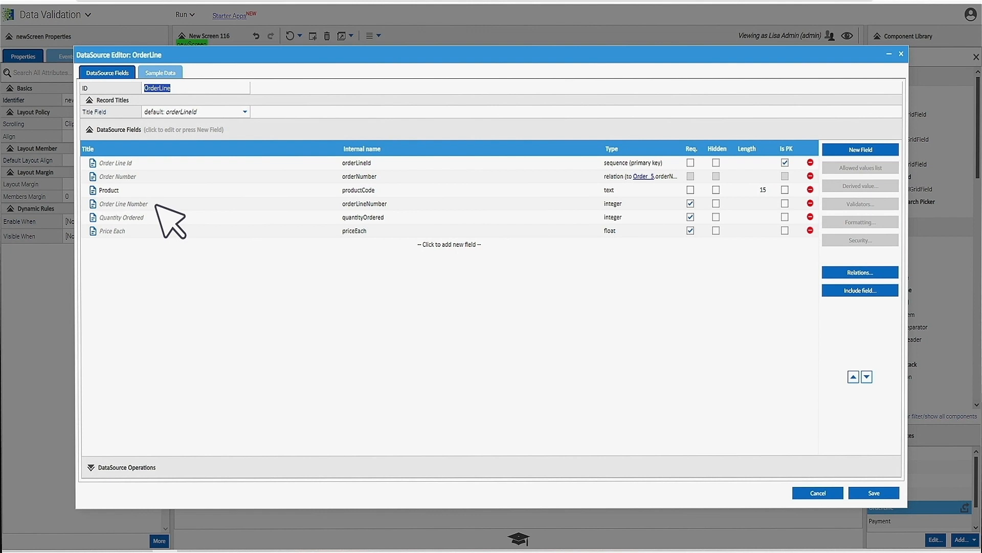
Add an Is Unique validator to the Order Line Number field of the OrderLine DataSource
left_click(136, 204)
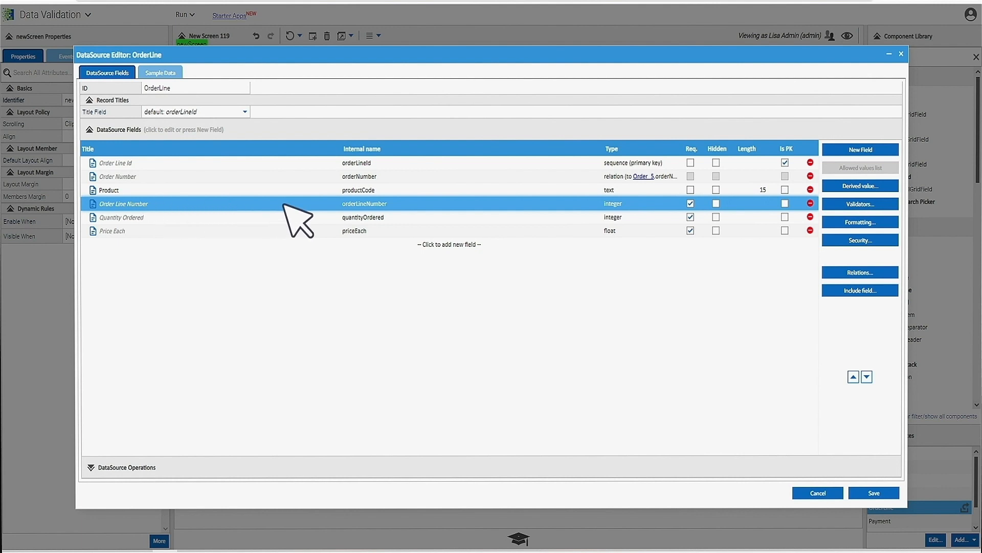
left_click(881, 203)
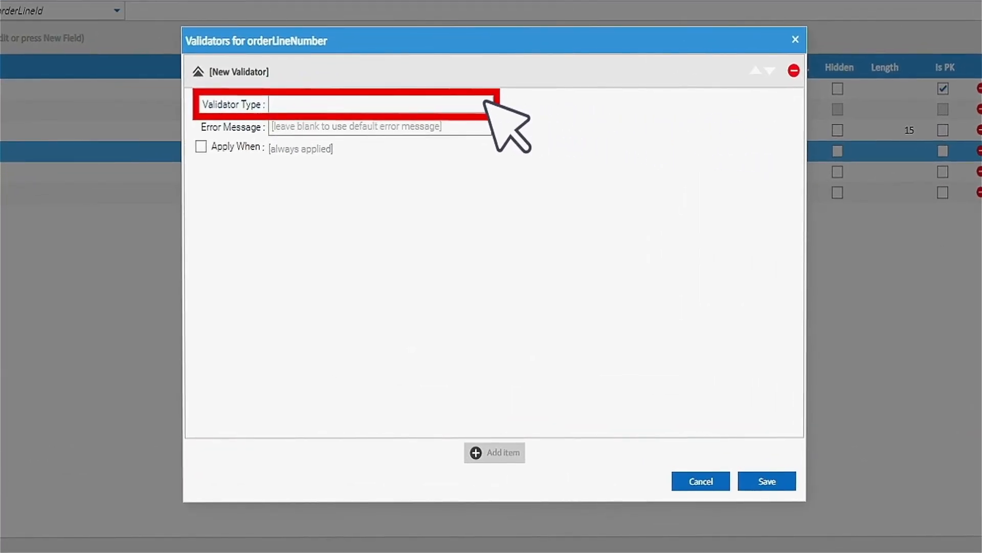
left_click(486, 104)
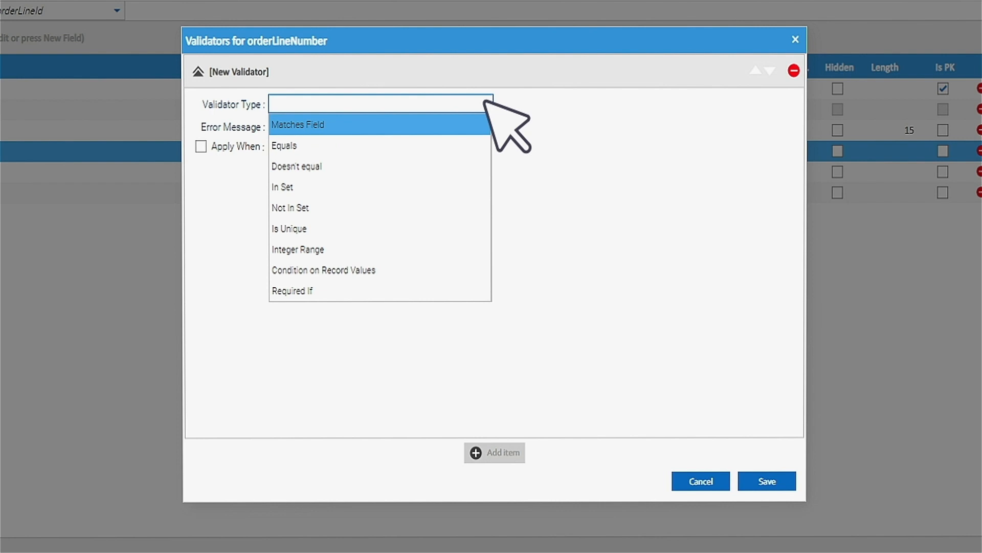
left_click(352, 228)
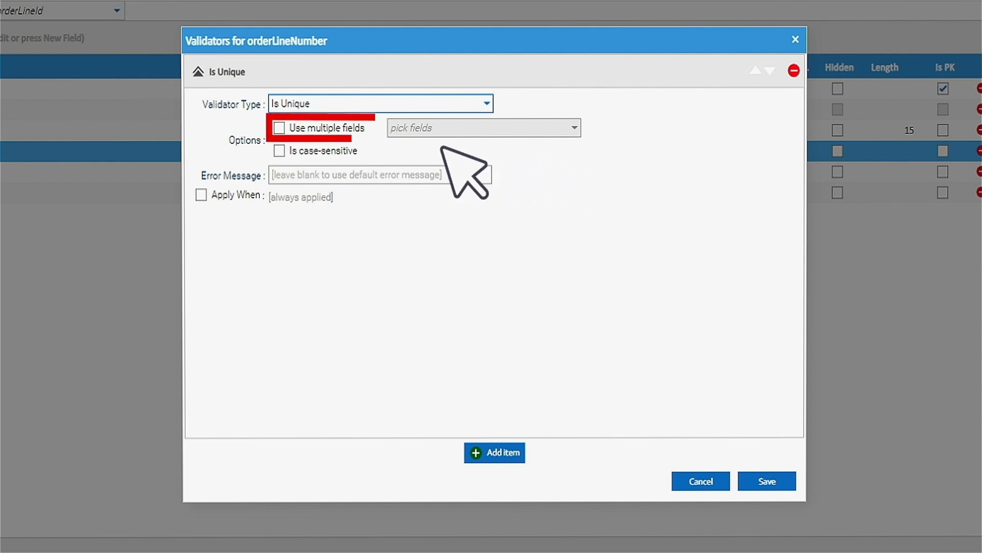
Make the uniqueness check use multiple fields, combining Order Number and Order Line Number
left_click(281, 128)
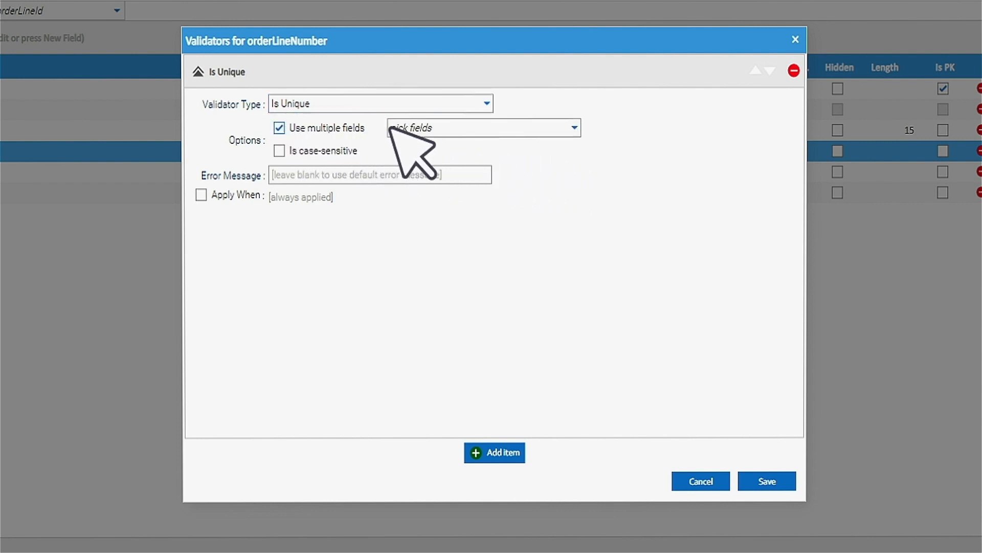
left_click(572, 128)
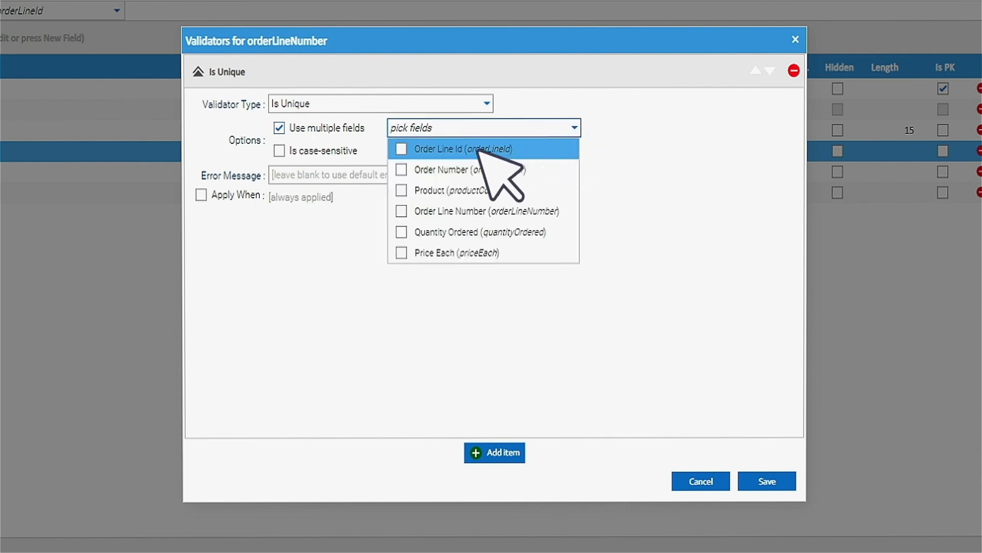
left_click(402, 170)
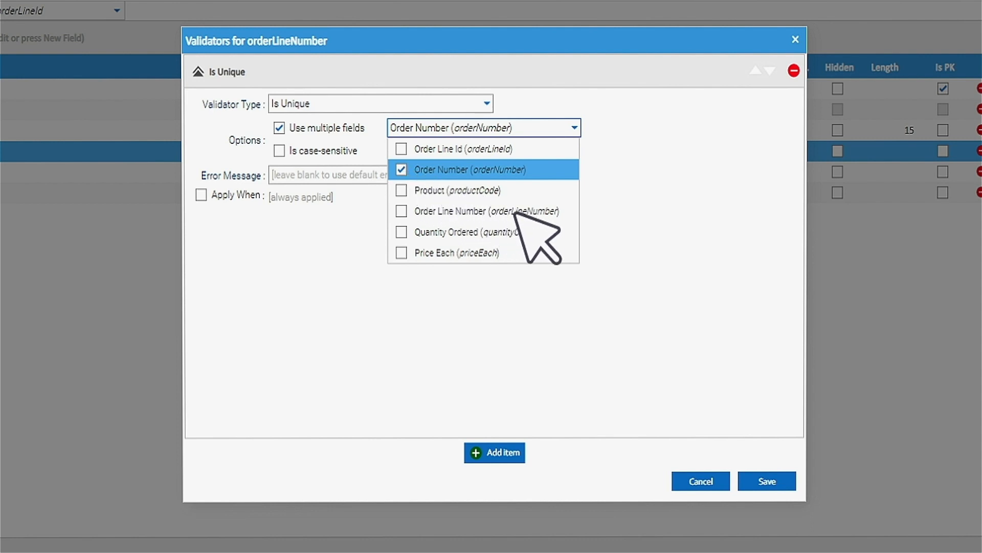
left_click(402, 212)
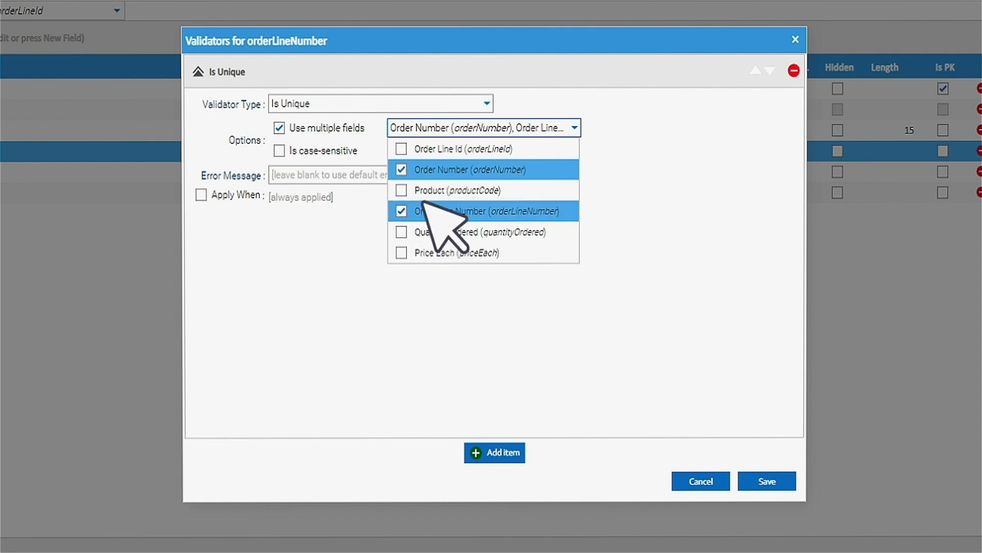
left_click(575, 126)
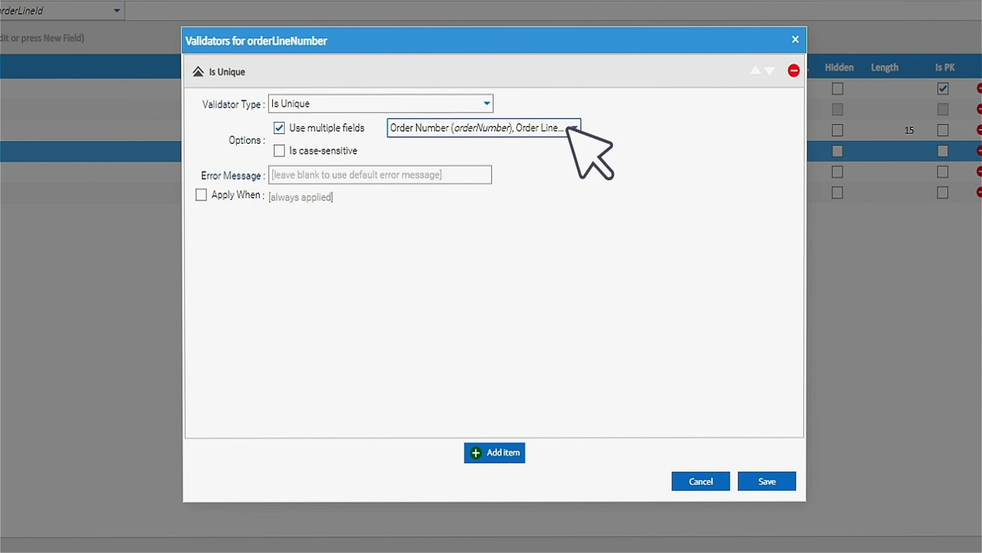
Set the validator's error message to "Order/Line combination already exists", then save the validator and the OrderLine DataSource
left_click(438, 175)
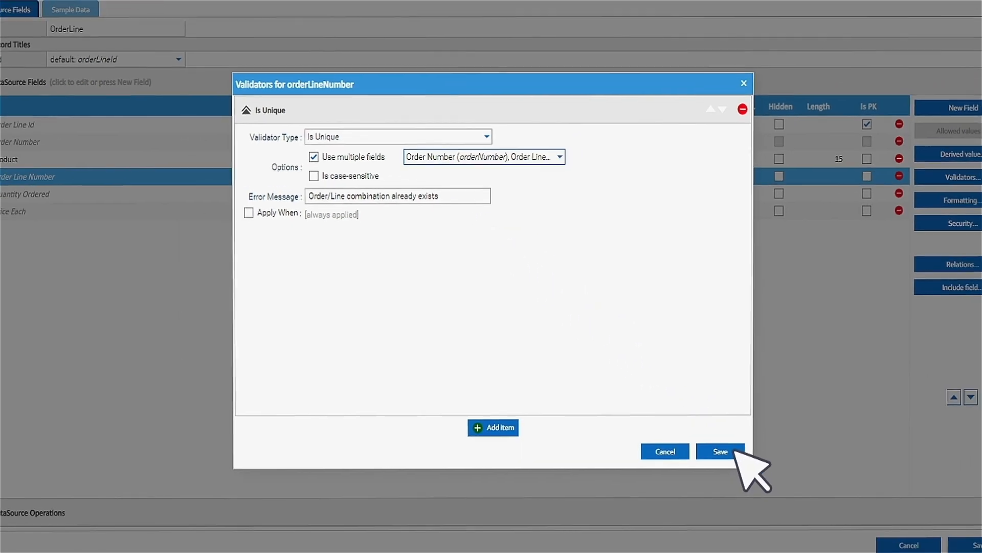
left_click(721, 452)
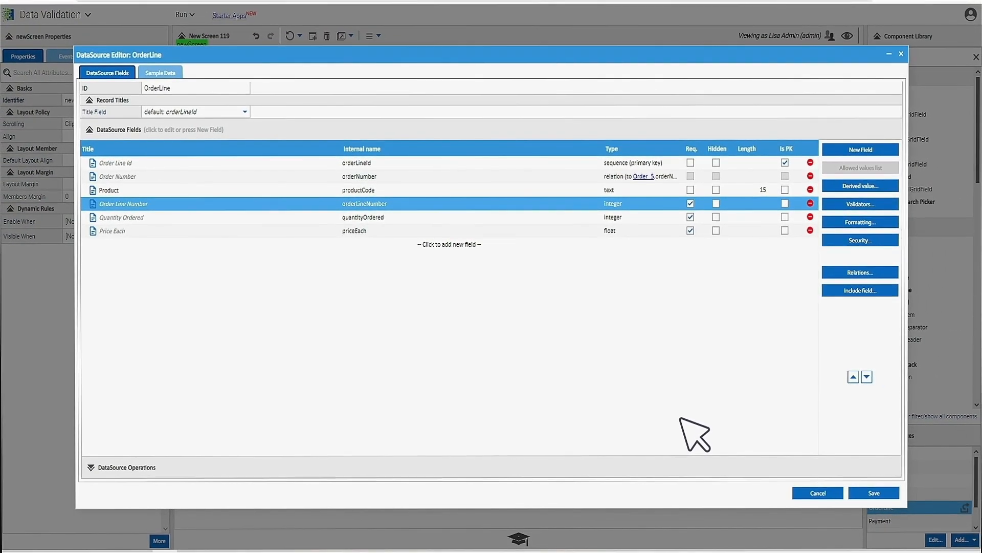
left_click(895, 494)
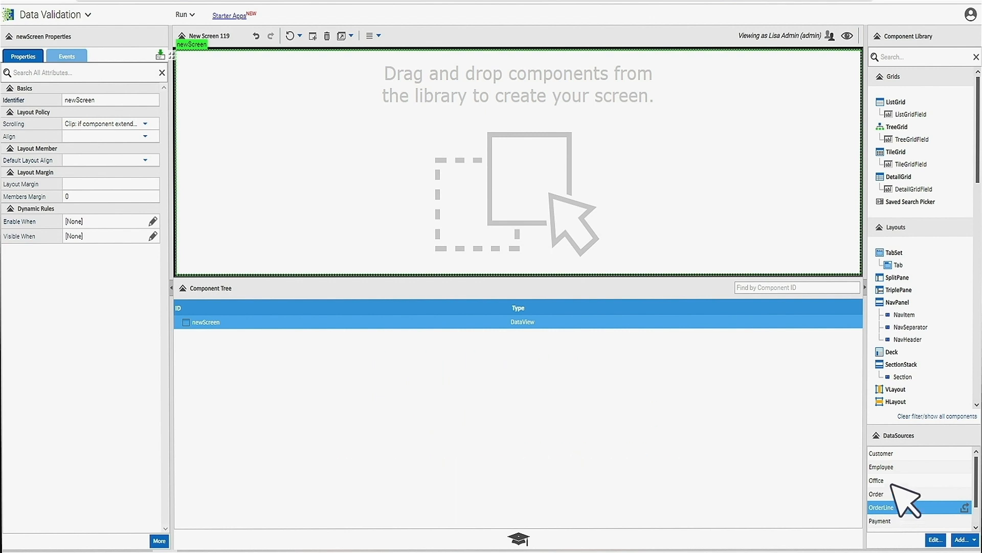
Add a ListGrid to the empty screen and bind it to the OrderLine DataSource
double_click(896, 101)
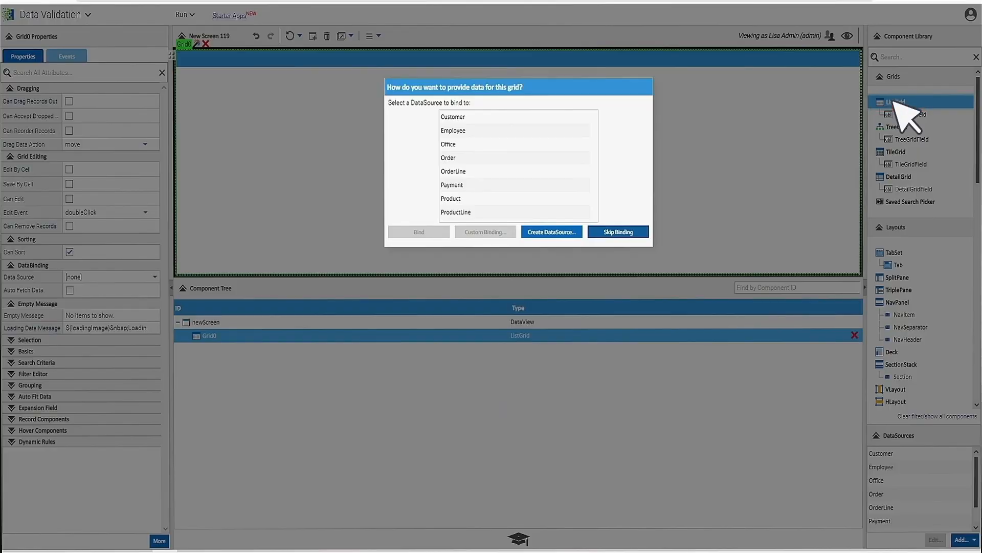
double_click(471, 172)
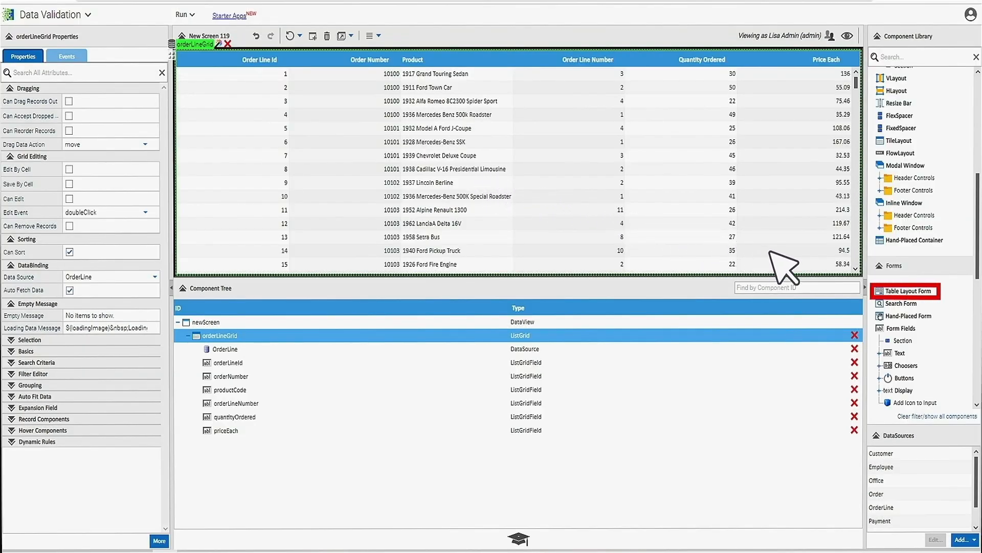
Add a Table Layout Form bound to OrderLine below the grid, with a button titled Save under its fields
double_click(928, 294)
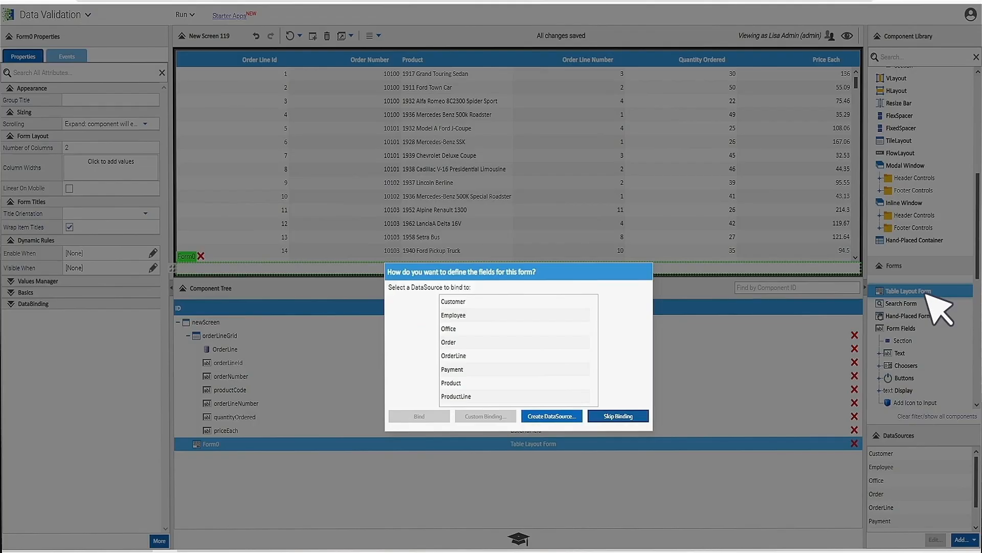
double_click(471, 357)
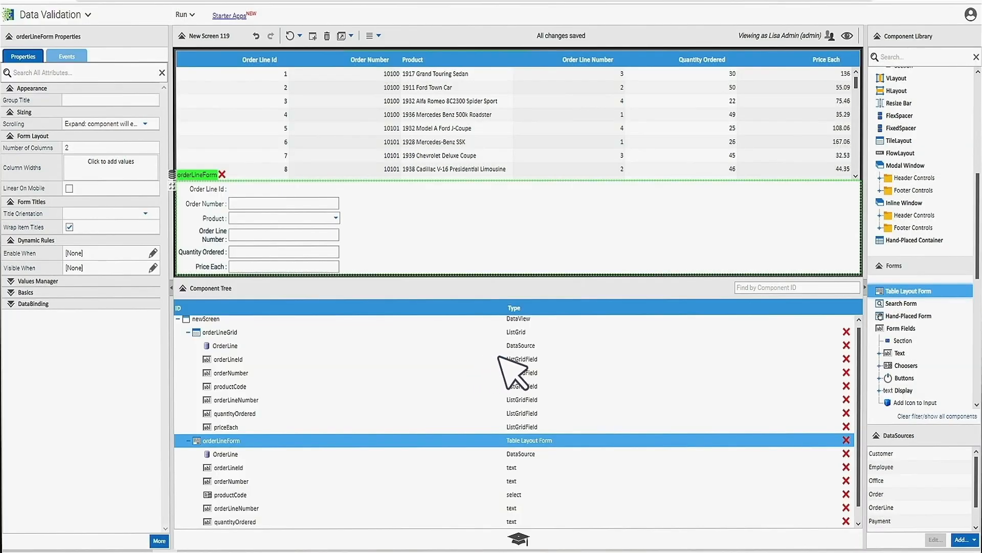
double_click(916, 380)
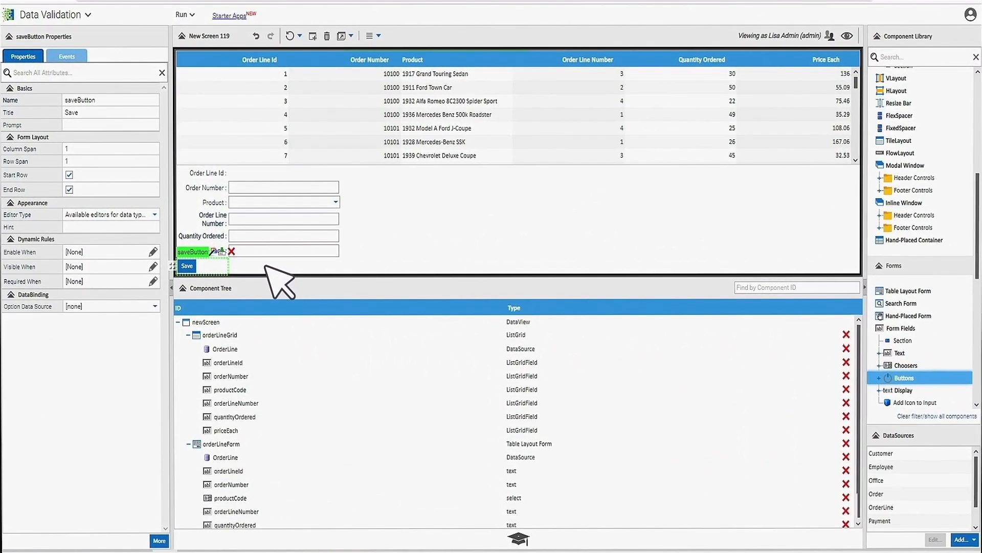
Set the order line grid's Record Click event to perform Edit Selected on orderLineForm
left_click(244, 335)
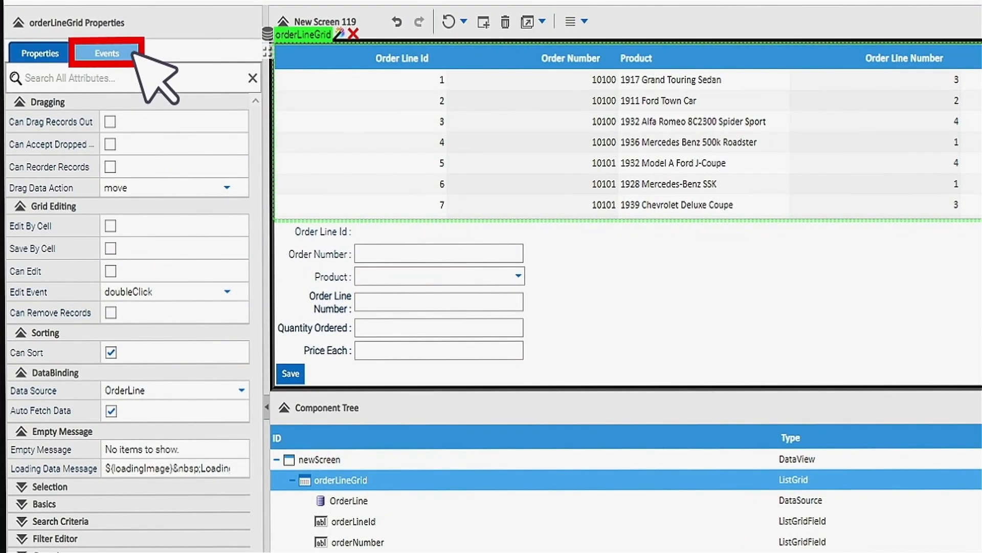
left_click(135, 51)
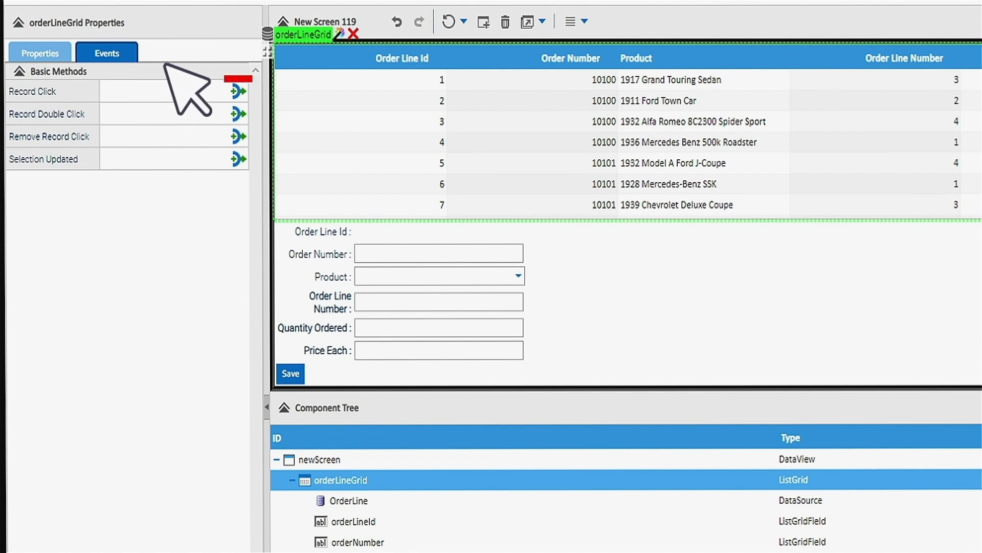
left_click(238, 91)
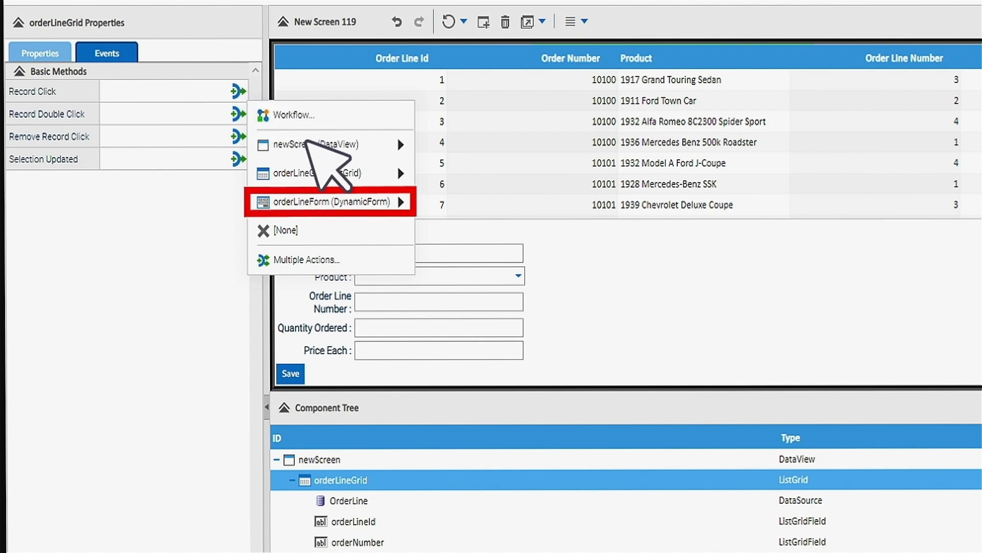
left_click(384, 201)
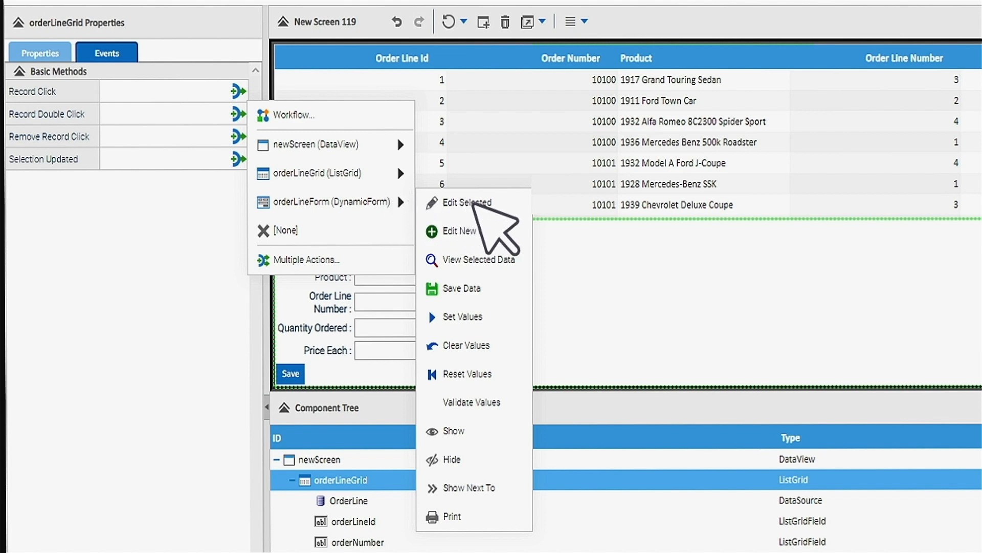
left_click(467, 203)
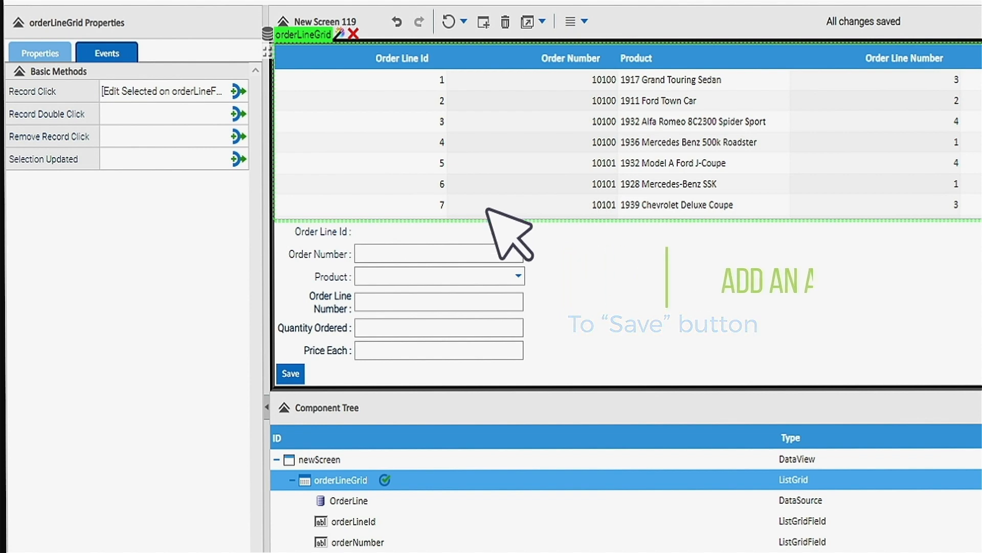
Set the Save button's Click event to perform Save Data on orderLineForm
left_click(289, 367)
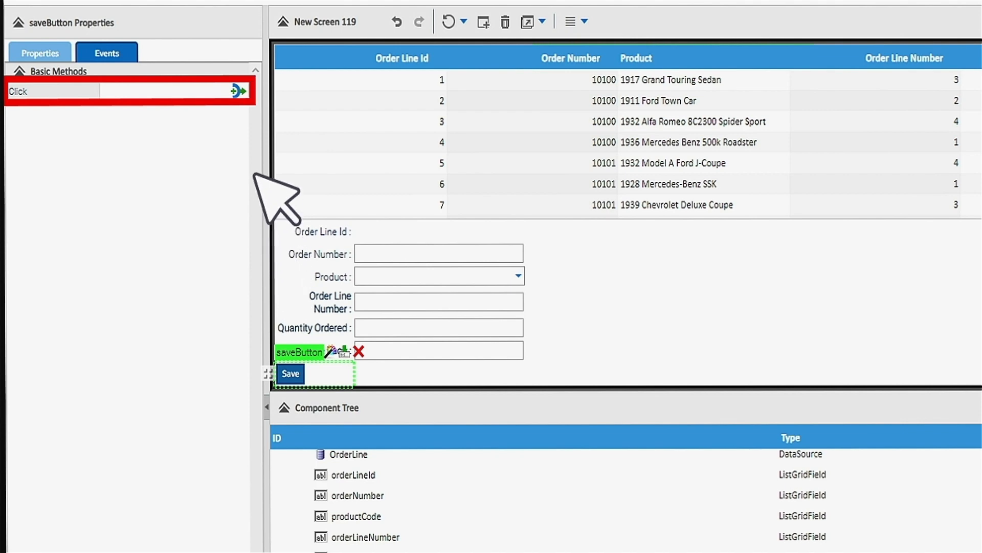
left_click(235, 91)
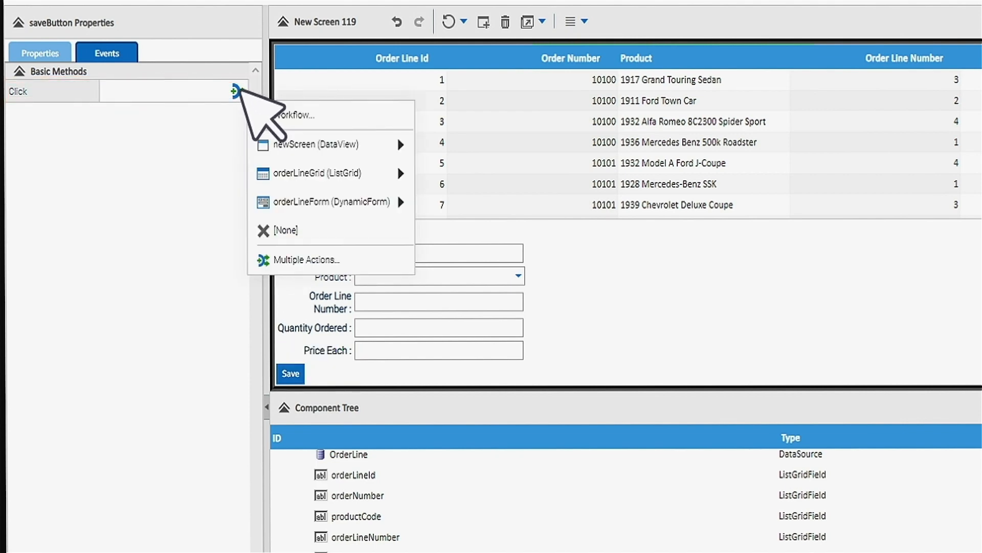
mouse_move(381, 202)
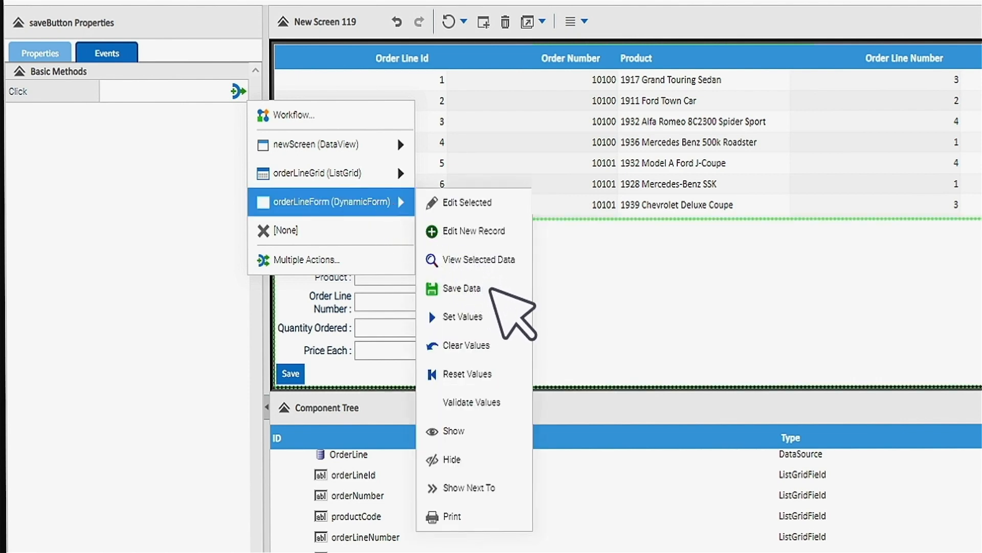
left_click(492, 289)
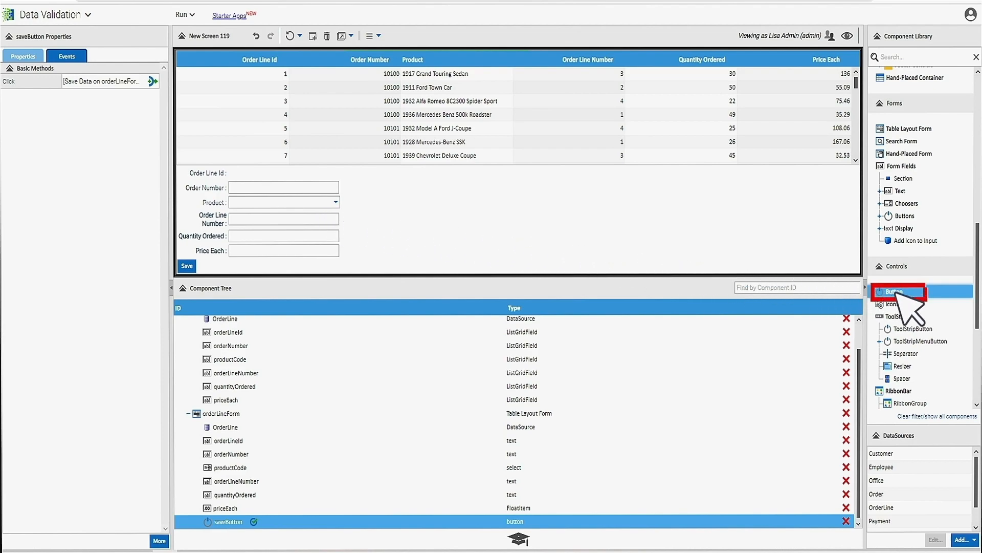
Place a new button above the fields of the order line form and title it "Add Order Line"
left_click_drag(898, 292, 396, 174)
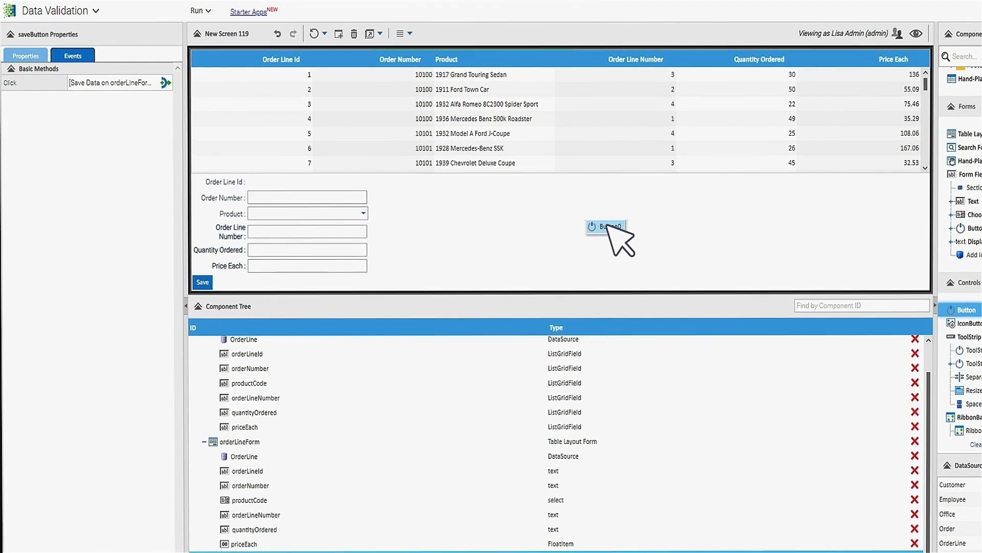
left_click_drag(580, 224, 577, 223)
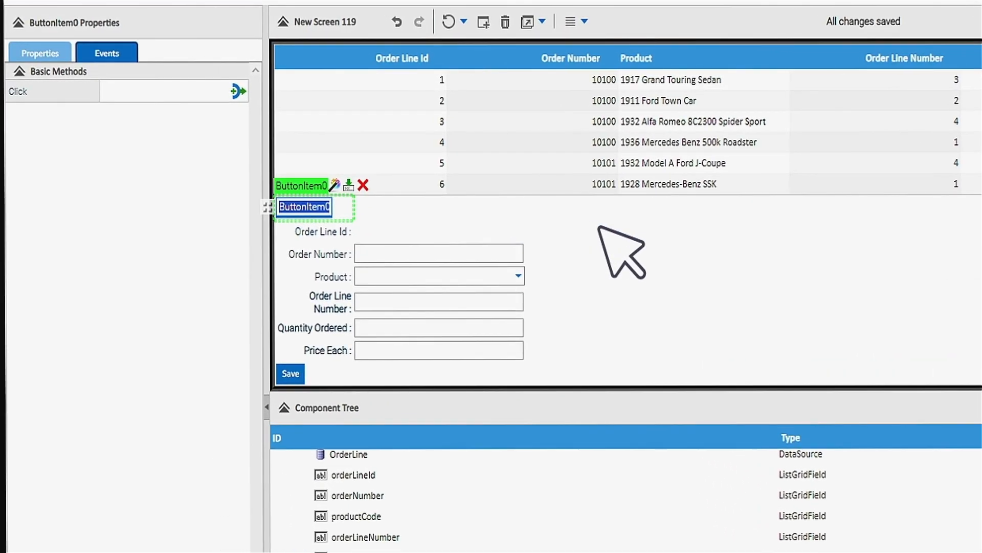
type("Add Order Line")
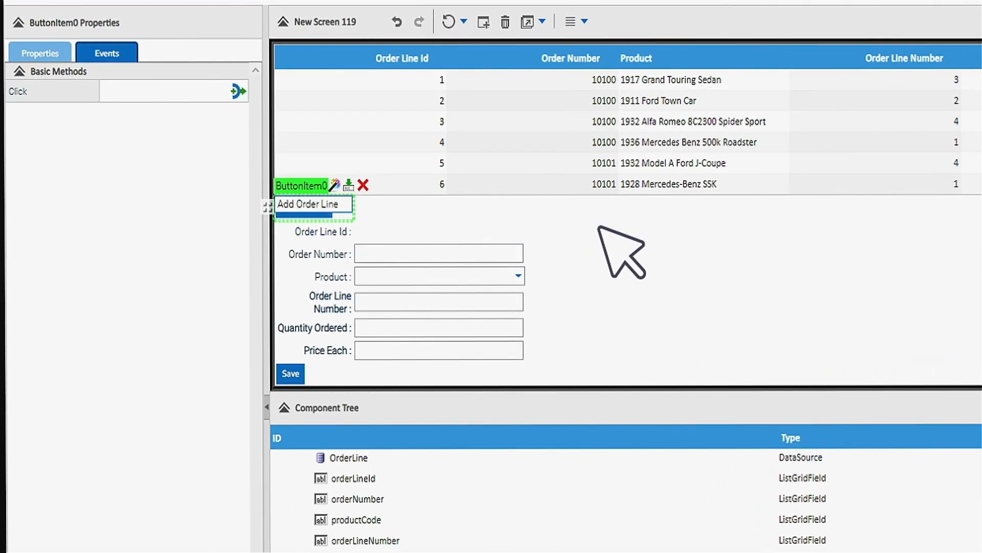
key("Return")
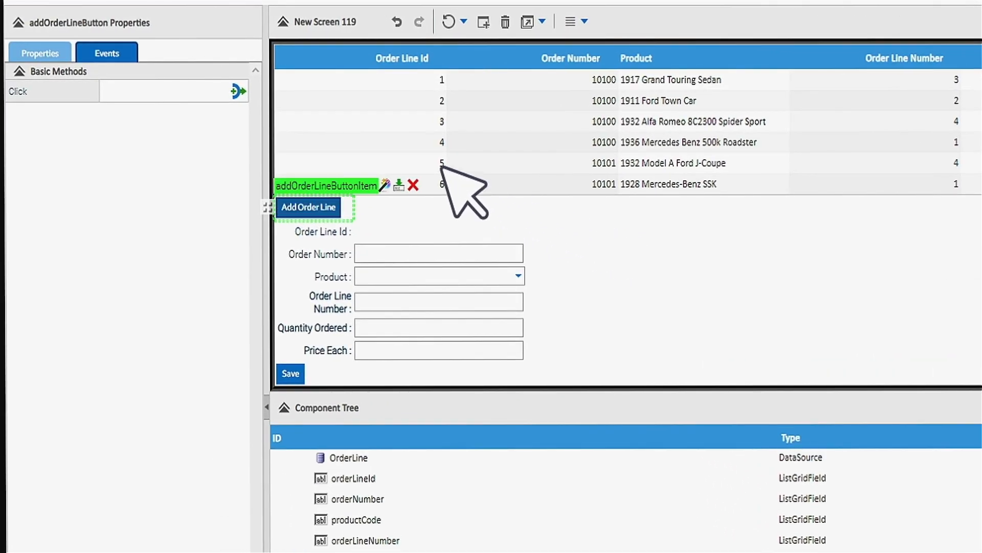
Set the Add Order Line button's Click event to perform Edit New Record on orderLineForm
left_click(237, 91)
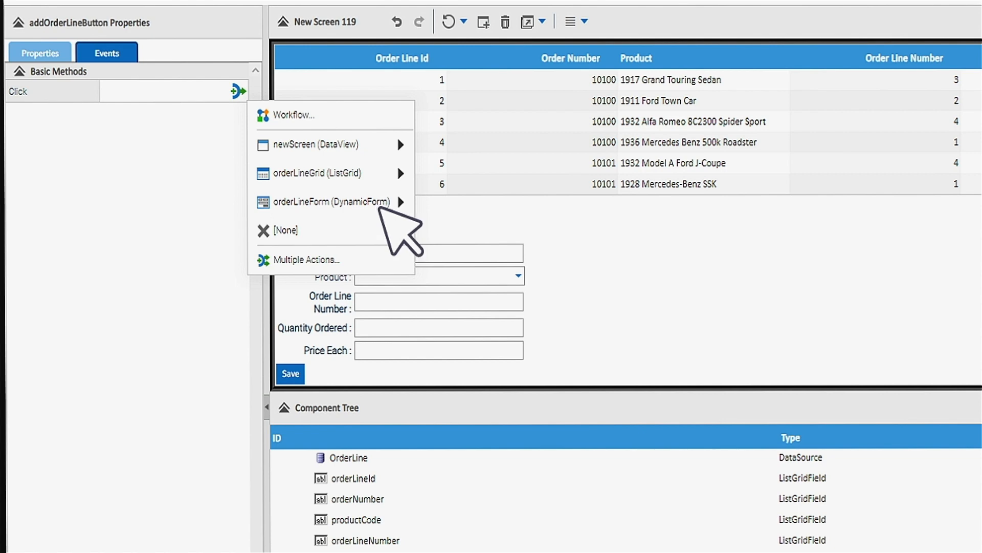
left_click(379, 207)
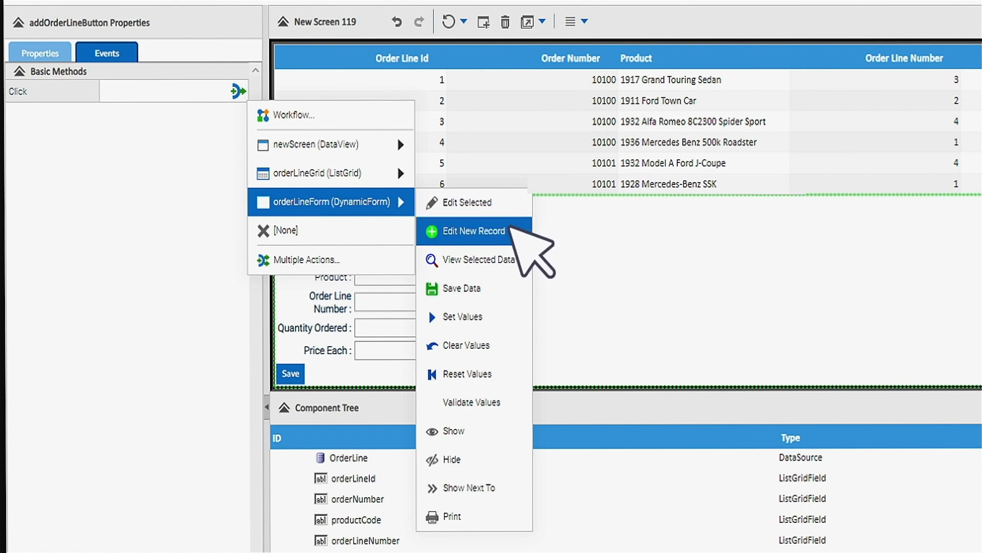
left_click(508, 226)
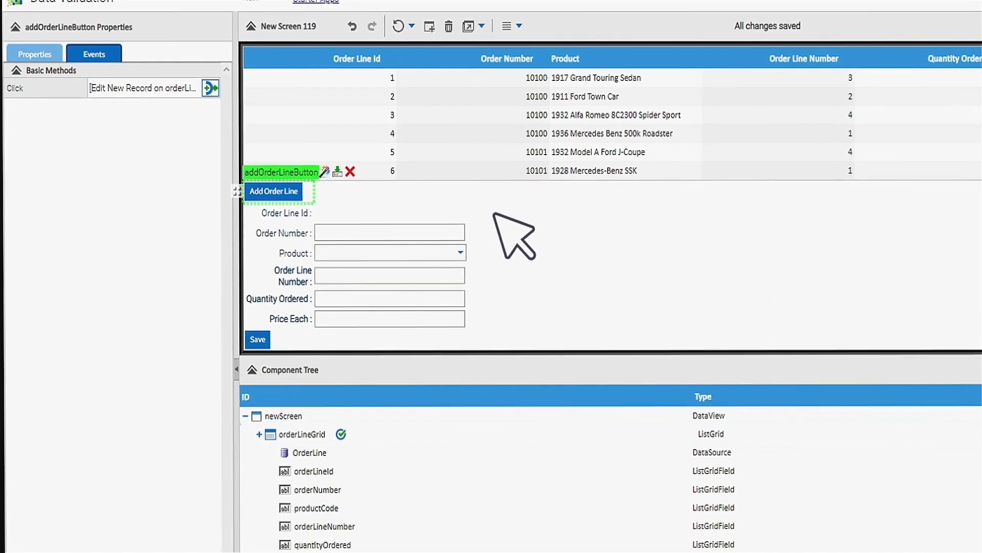
Enable Can Edit on orderLineGrid so its records can be edited directly in the grid
left_click(307, 404)
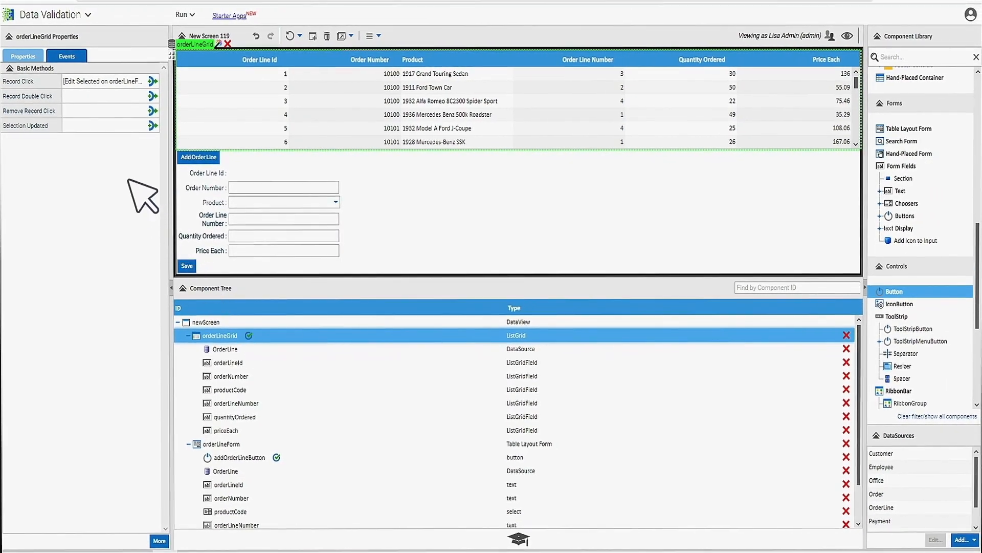
left_click(38, 57)
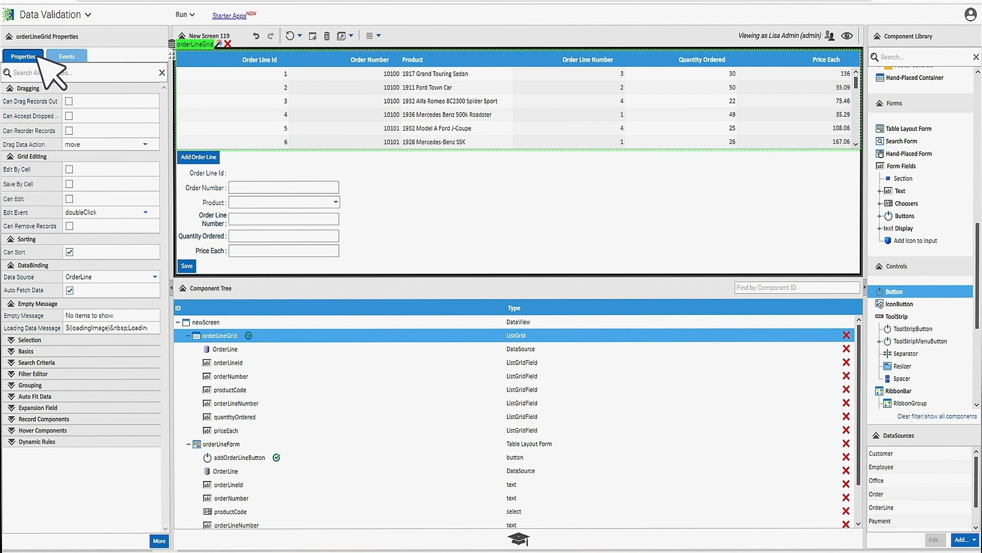
left_click(70, 199)
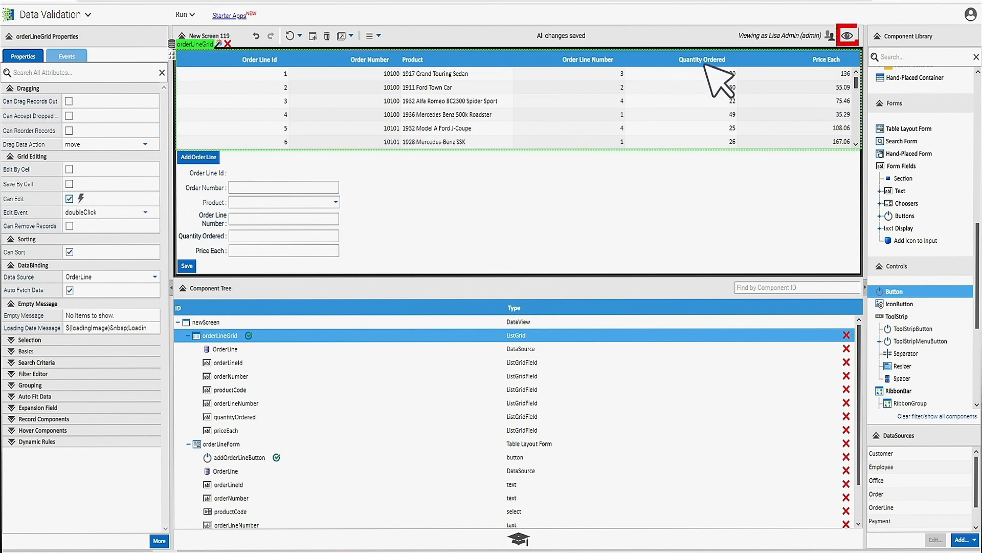
Preview the screen and try to save order line 1 with its Order Line Number set to 2, checking the field's validation
left_click(847, 35)
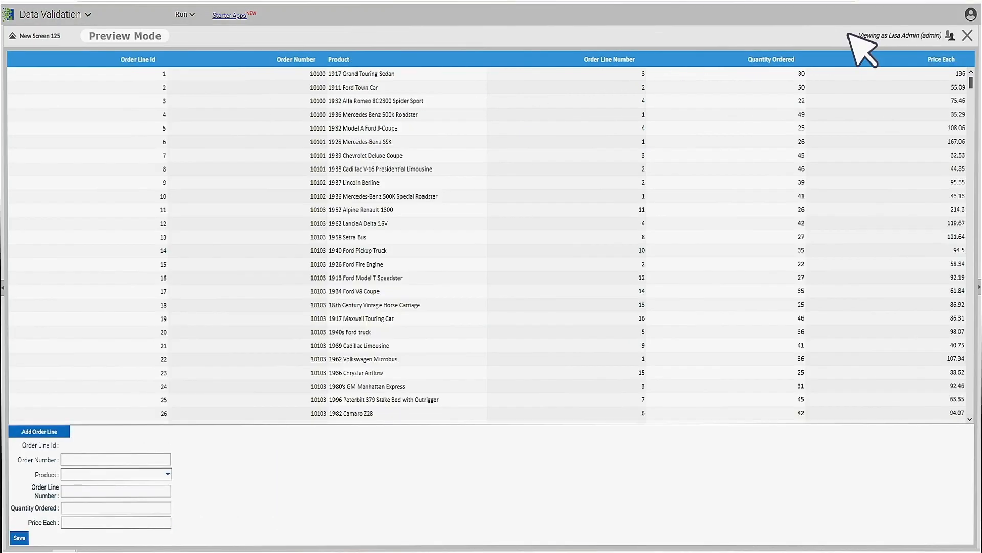
left_click(621, 75)
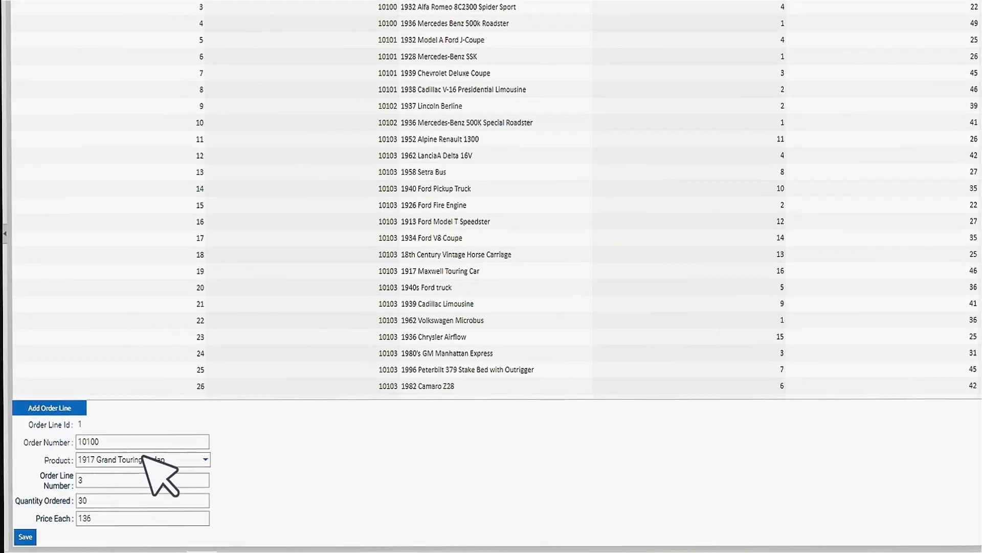
left_click(112, 480)
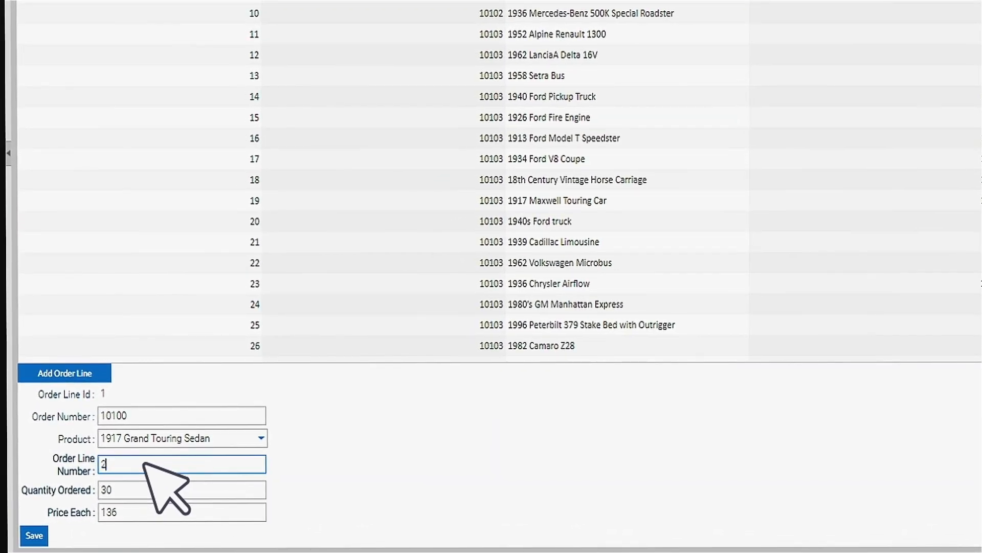
left_click(44, 534)
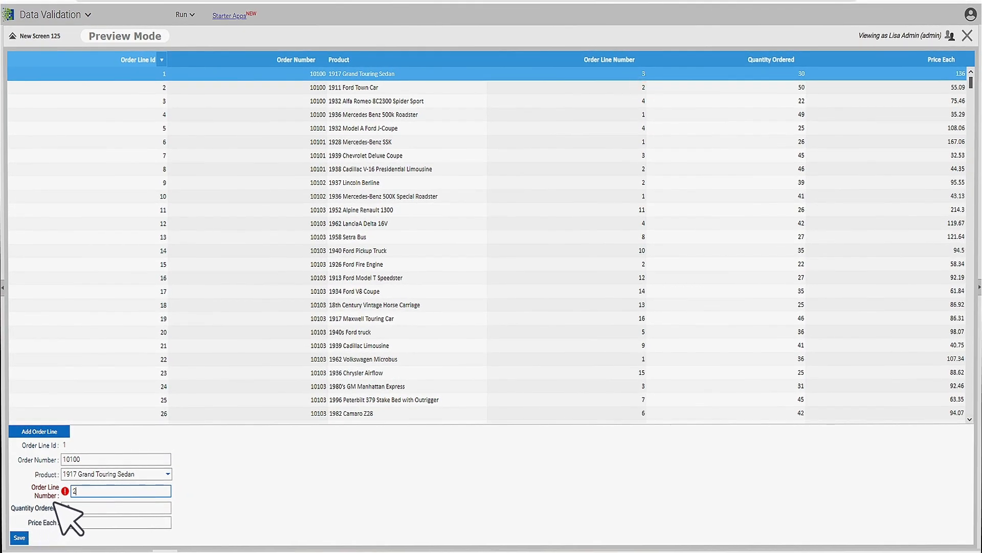
mouse_move(64, 490)
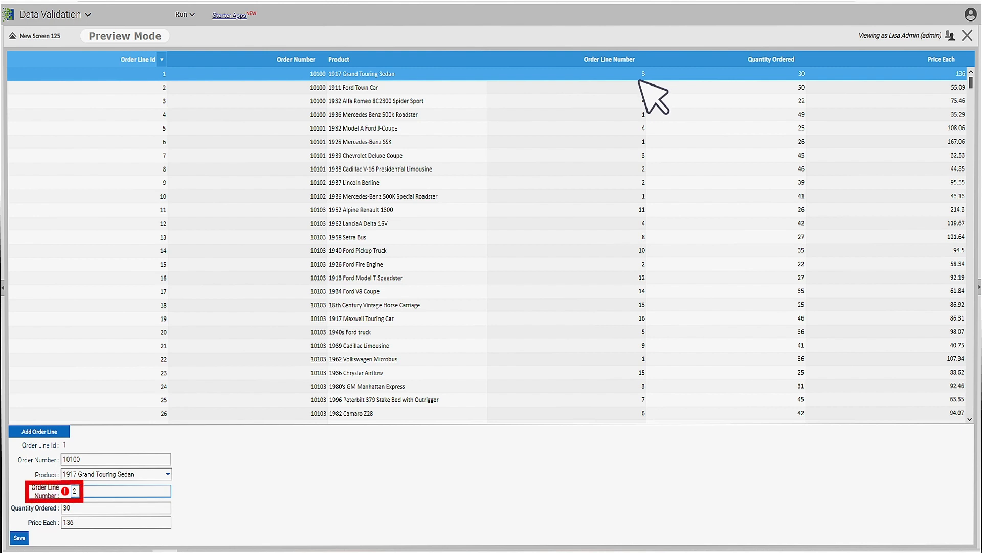
Set order line 1's Order Line Number to 18 and save the record
double_click(108, 490)
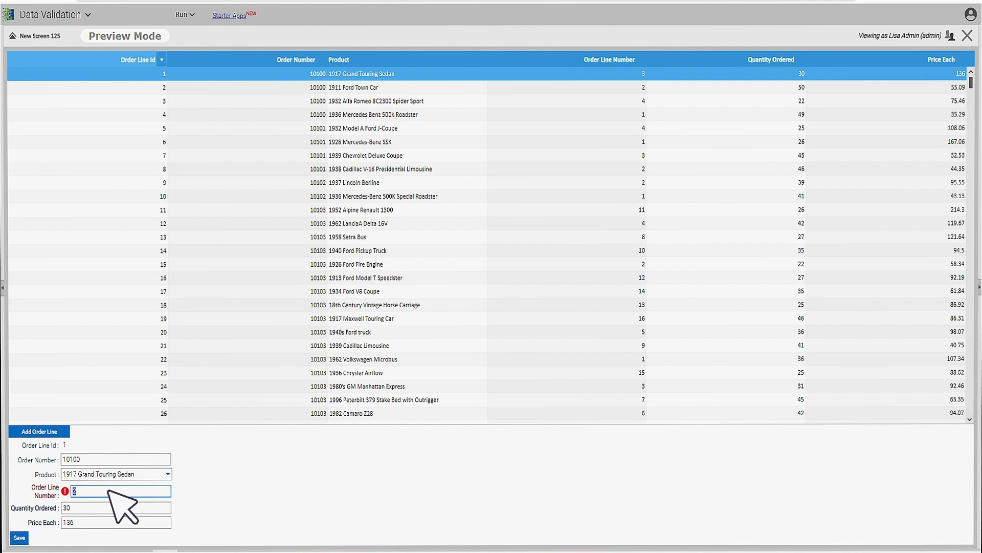
type("18")
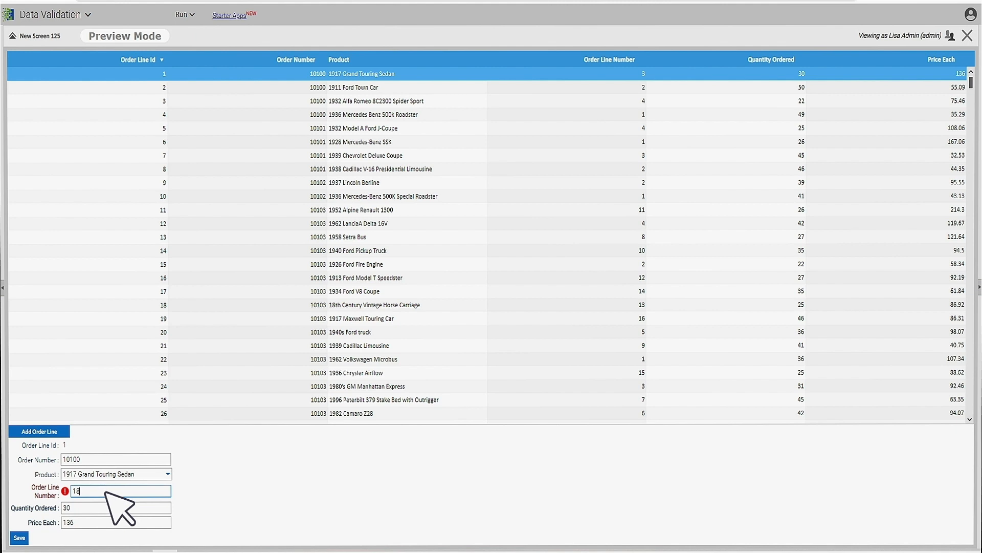
left_click(20, 537)
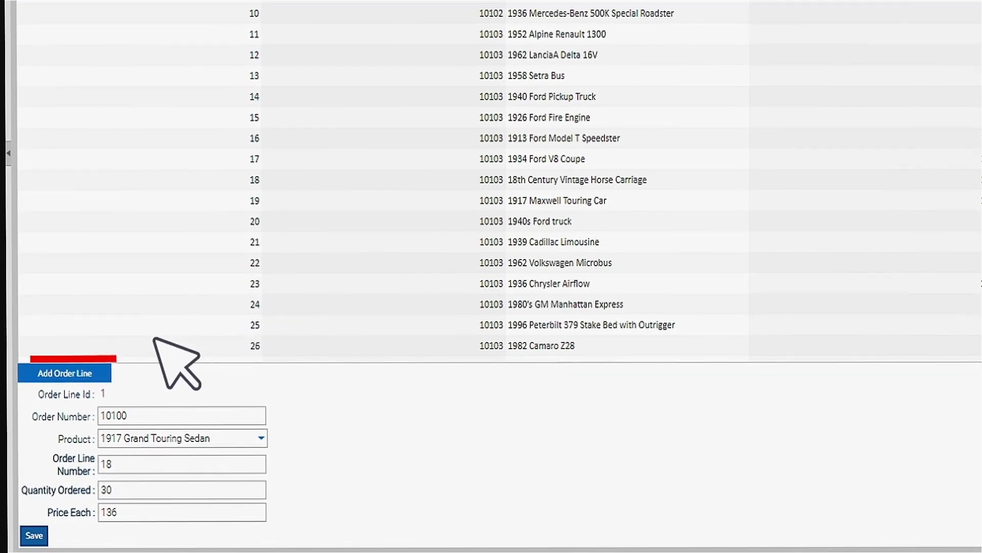
Try to add an order line using order line 1's order number, product 1952 Alpine Renault 1300, line number 2, quantity 42 and price 94
left_click(101, 373)
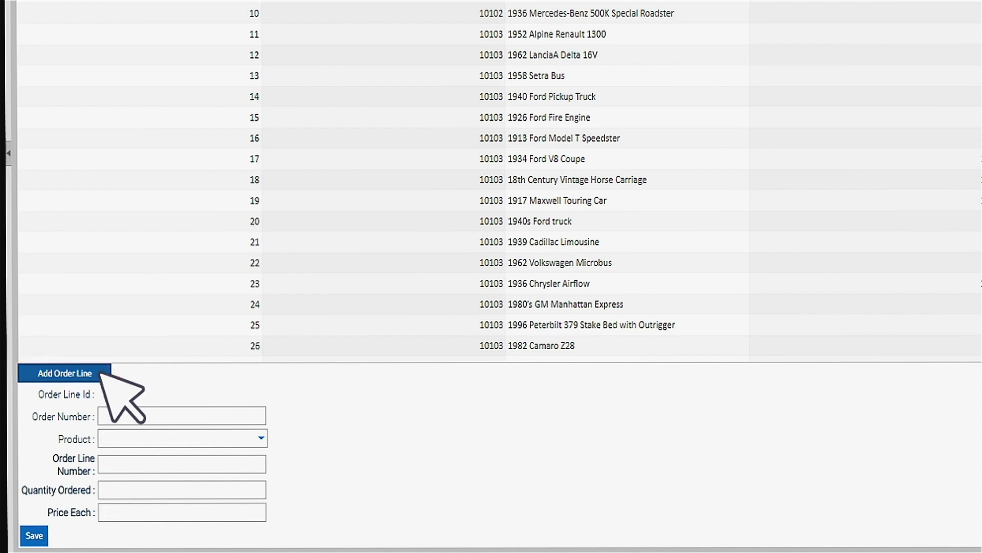
left_click(196, 413)
type("10100")
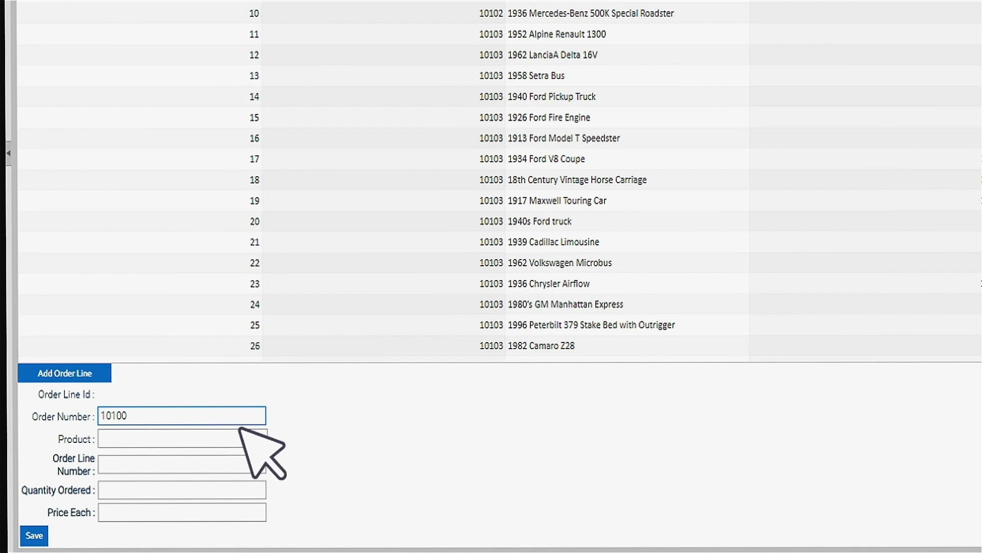
left_click(260, 437)
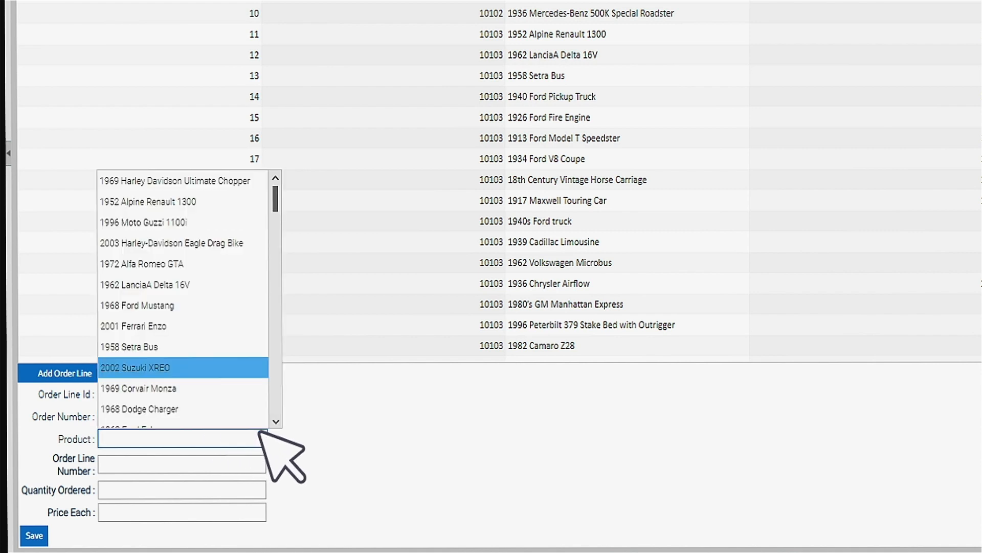
left_click(261, 201)
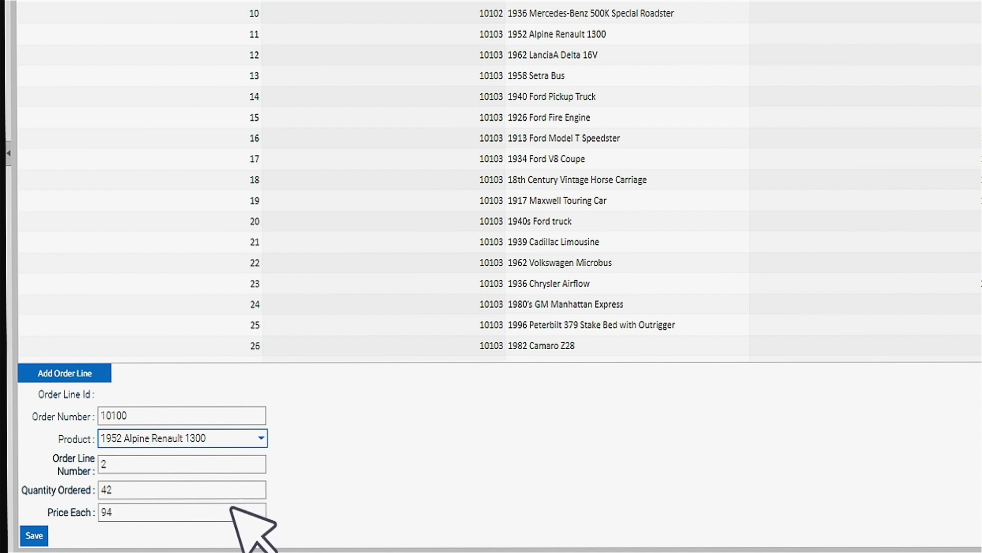
left_click(34, 535)
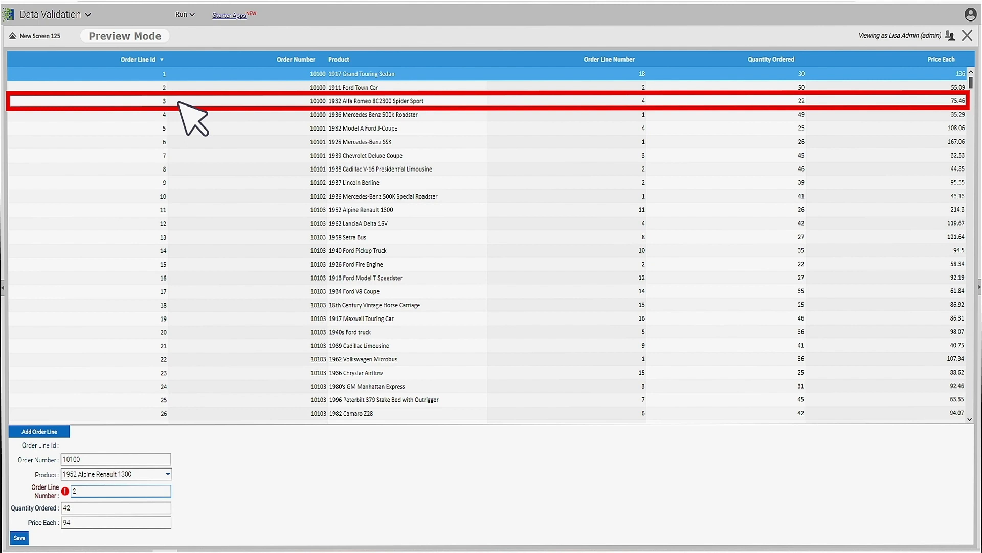
Try to set order line 3's Order Line Number to 2 directly in the grid, check its validation and close the preview
left_click(180, 102)
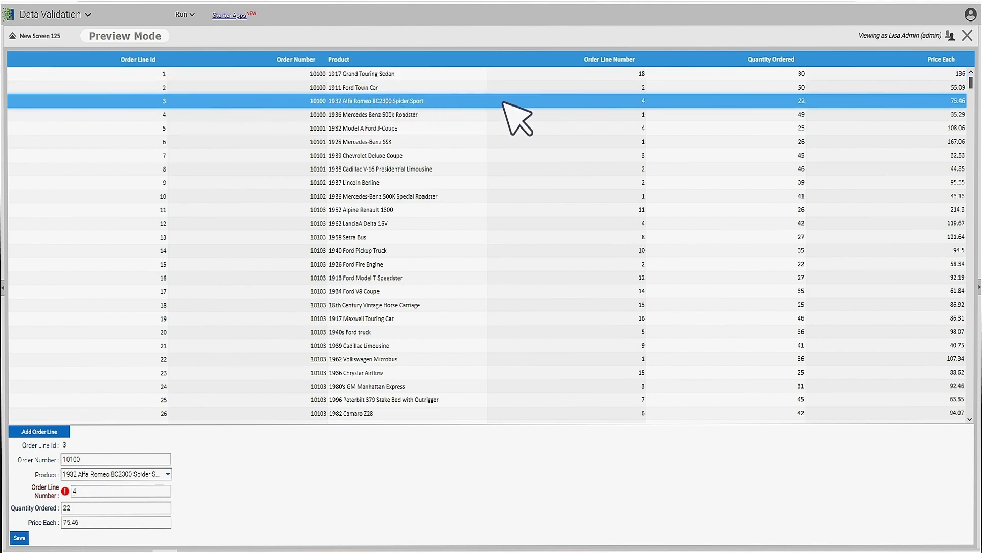
double_click(625, 102)
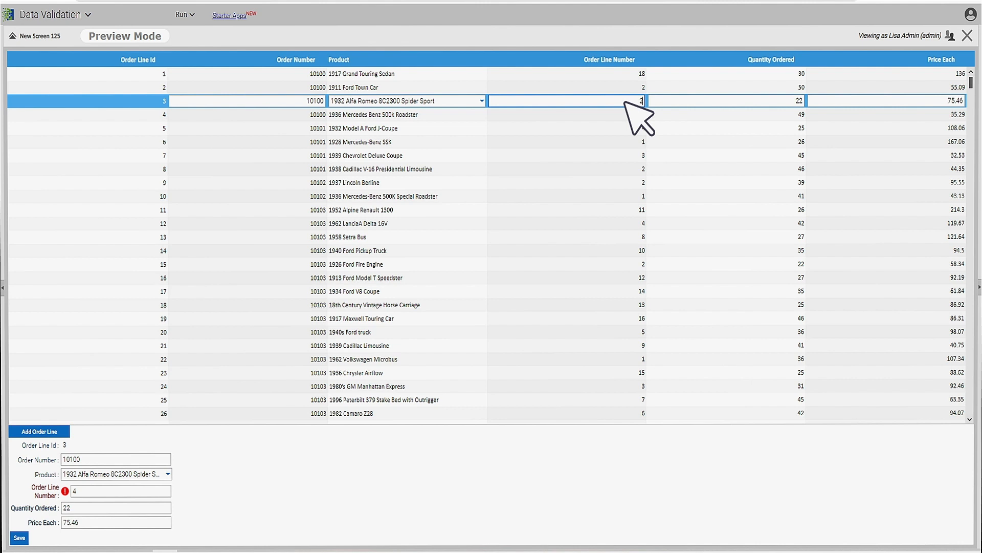
key("Return")
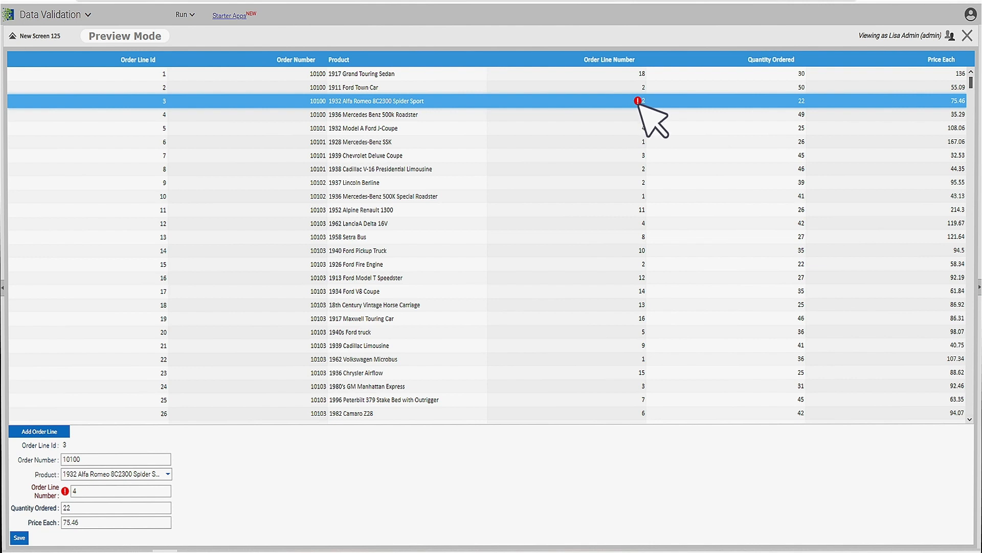
mouse_move(639, 104)
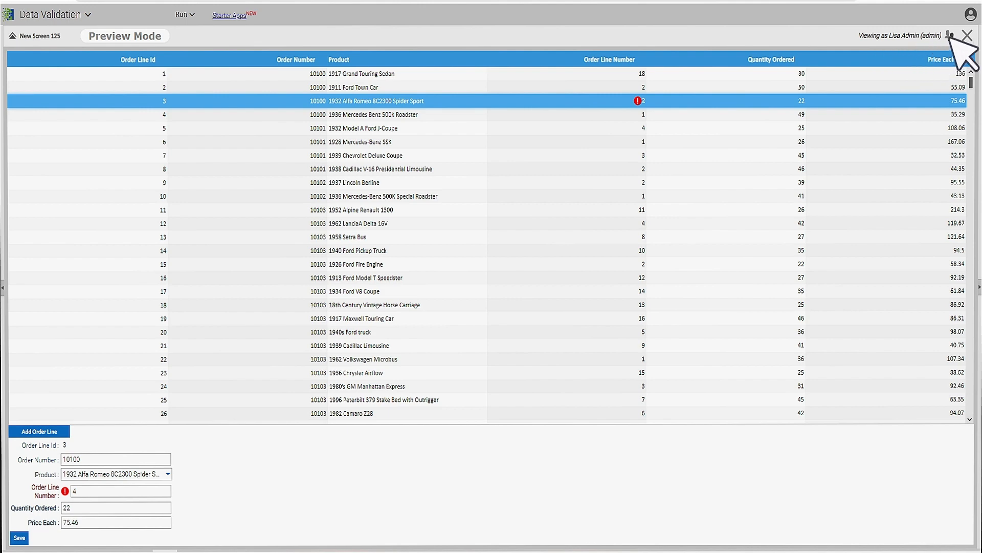
left_click(968, 35)
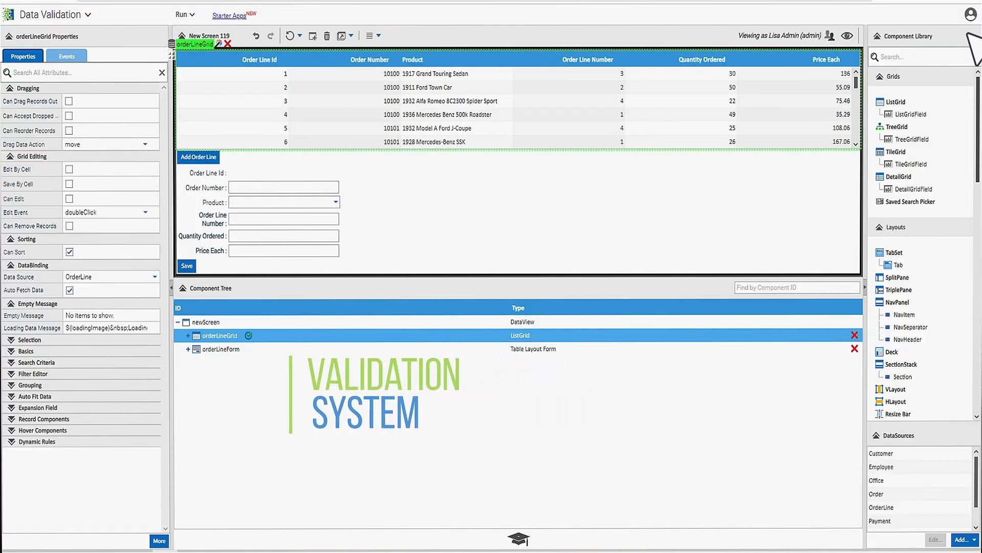